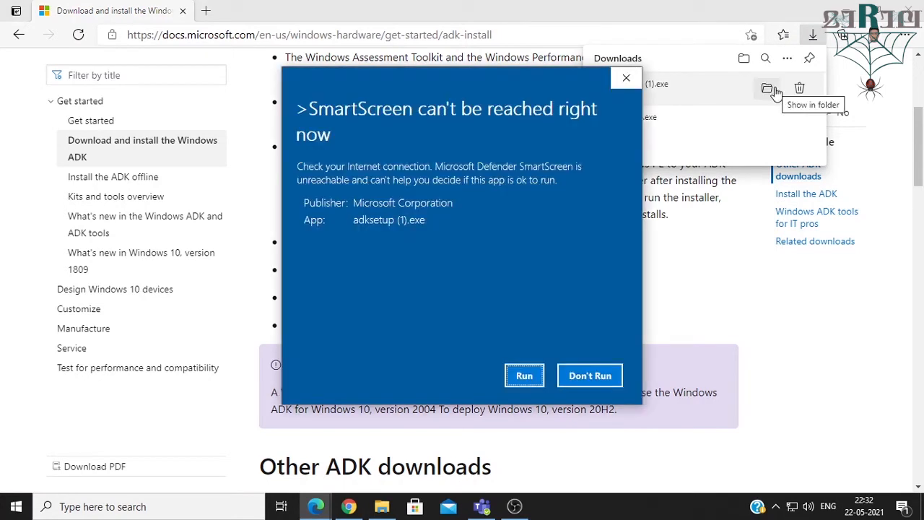
# Step: Run the downloaded ADK setup and install the Windows Assessment and Deployment Kit with its default path, privacy choice and features
pyautogui.click(525, 377)
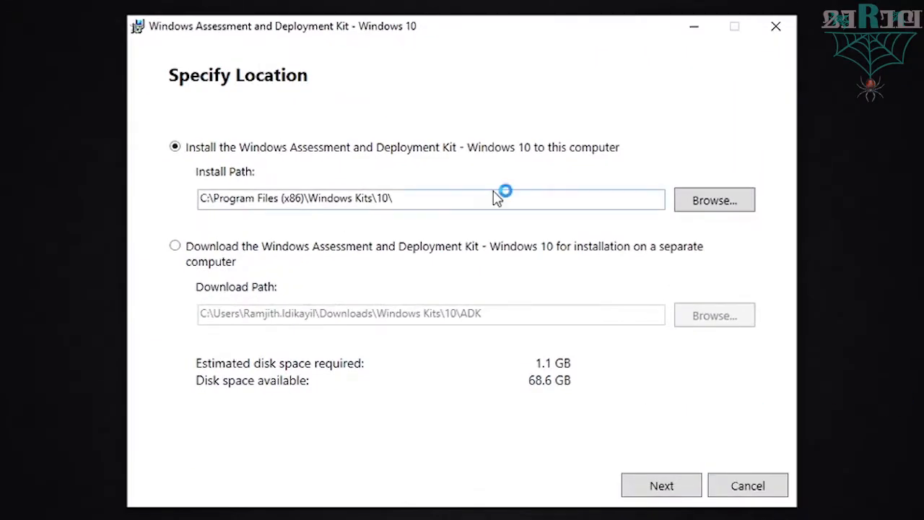
pyautogui.click(675, 487)
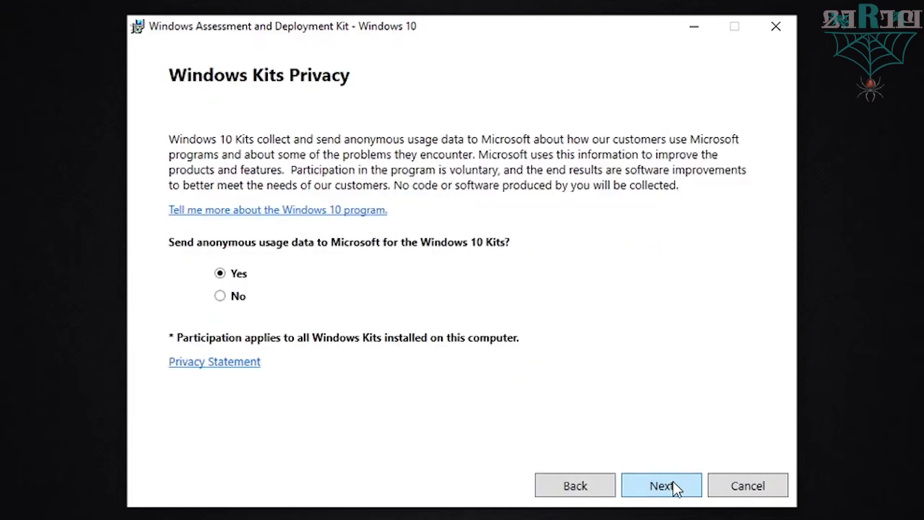
pyautogui.click(675, 487)
pyautogui.click(676, 488)
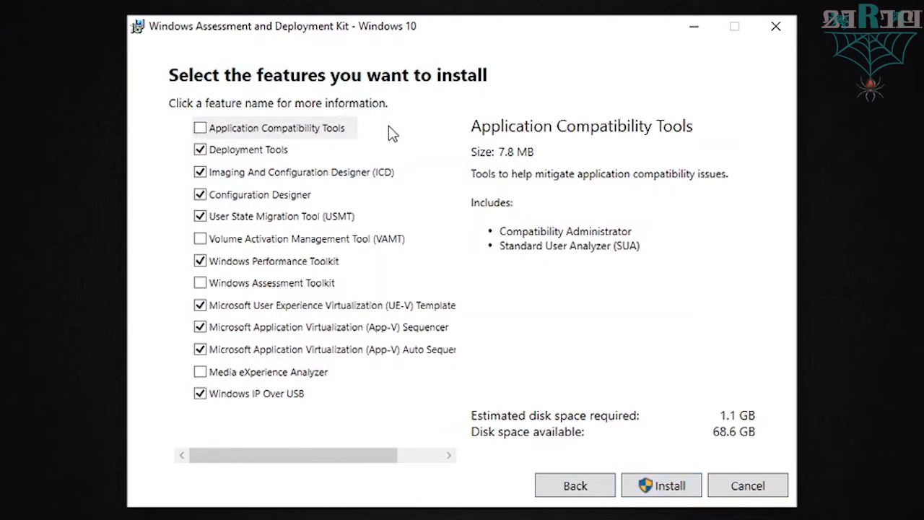
pyautogui.click(659, 485)
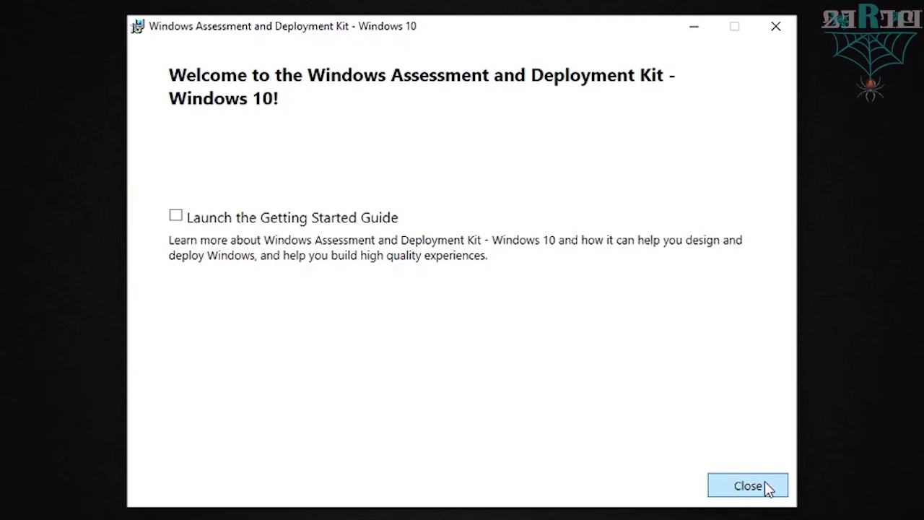
pyautogui.click(768, 486)
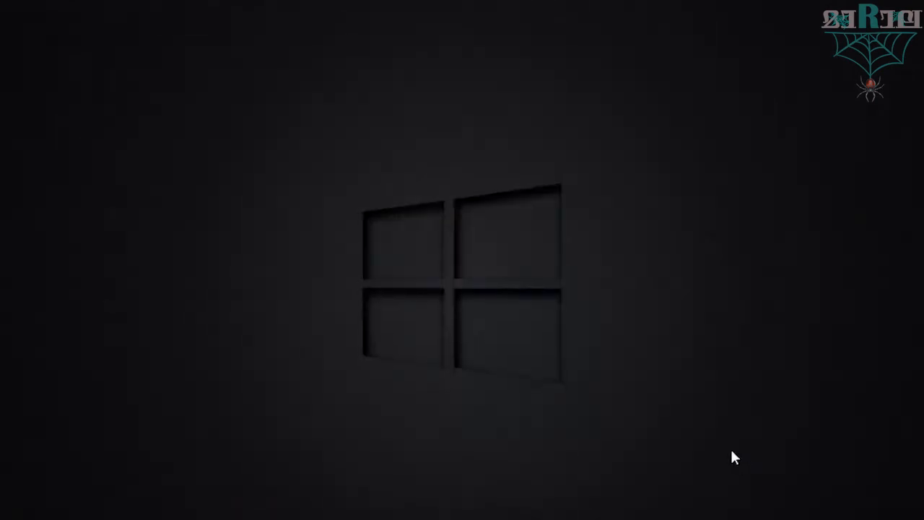
# Step: Download the Windows PE add-on for the ADK, version 2004, and install it with the Windows Preinstallation Environment feature at the default path
pyautogui.click(314, 507)
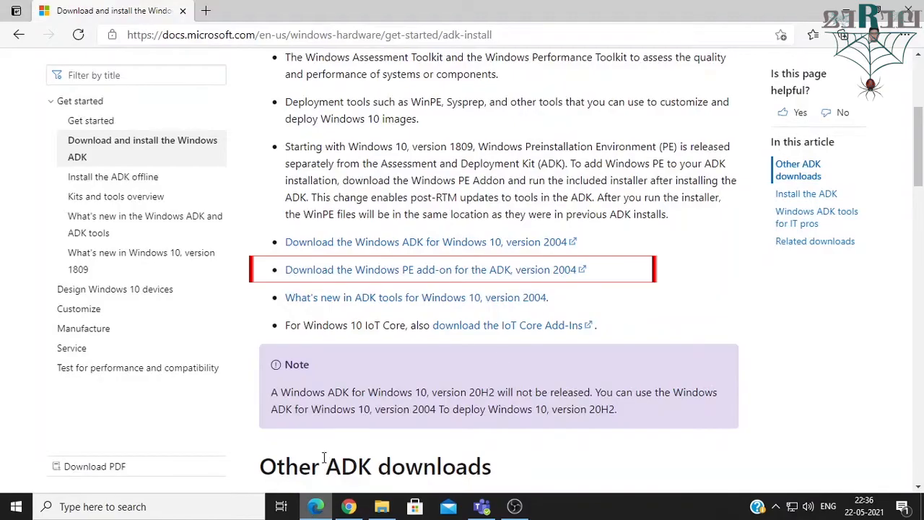
pyautogui.click(538, 276)
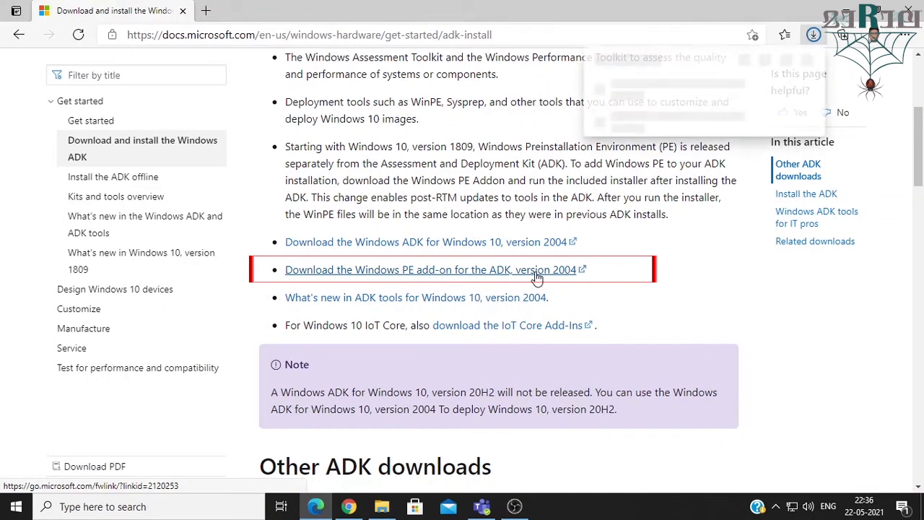
pyautogui.click(643, 89)
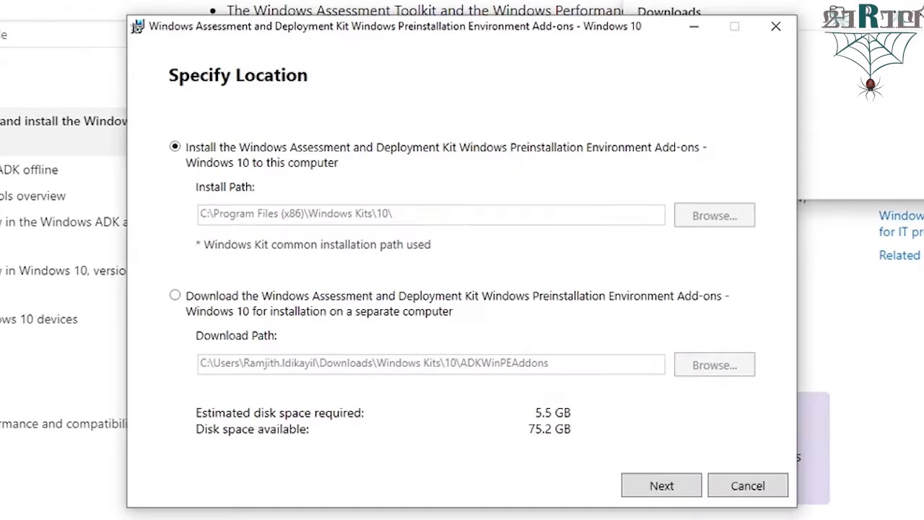
pyautogui.click(613, 410)
pyautogui.click(613, 410)
pyautogui.click(662, 487)
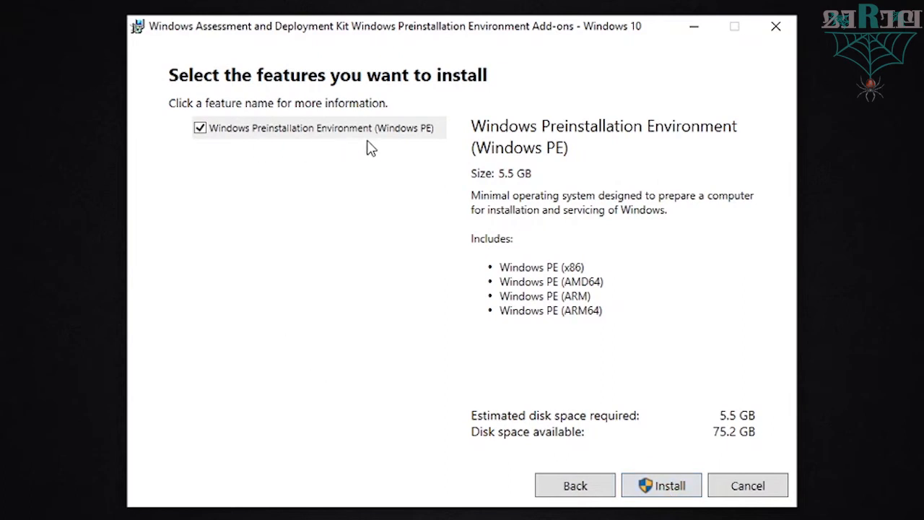
pyautogui.click(670, 488)
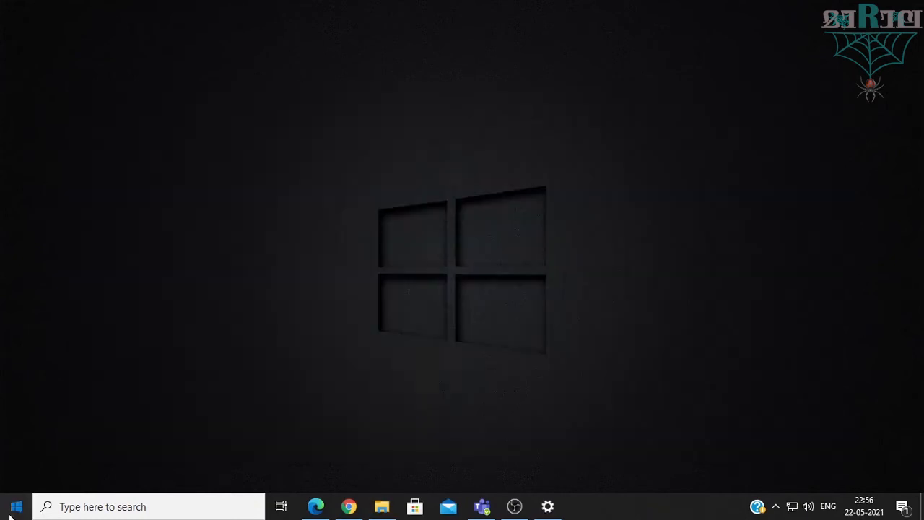
# Step: Find the Deployment and Imaging Tools Environment and open it as administrator
pyautogui.click(15, 507)
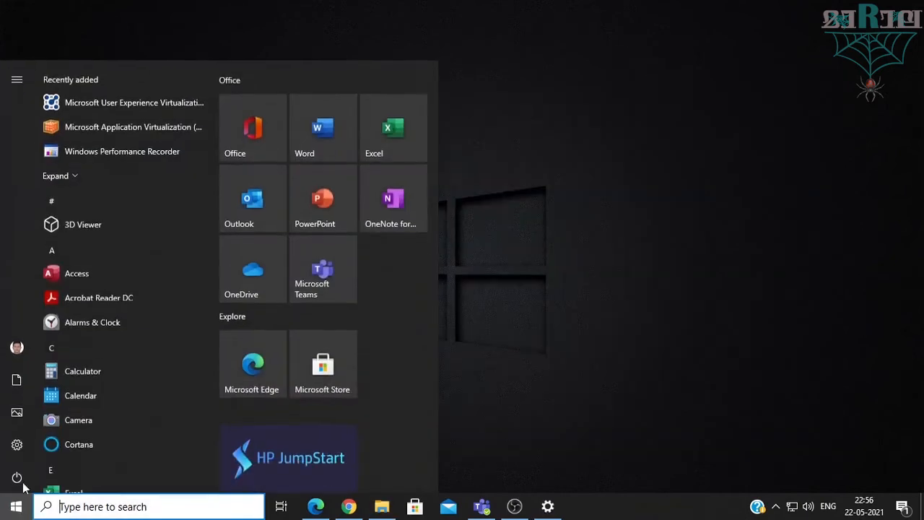
pyautogui.moveTo(31, 467)
pyautogui.write('de')
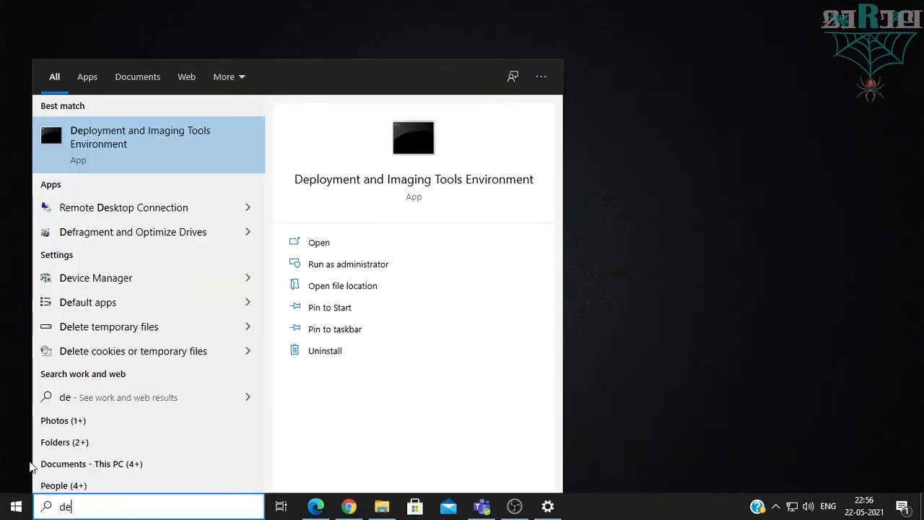
pyautogui.rightClick(135, 148)
pyautogui.click(197, 162)
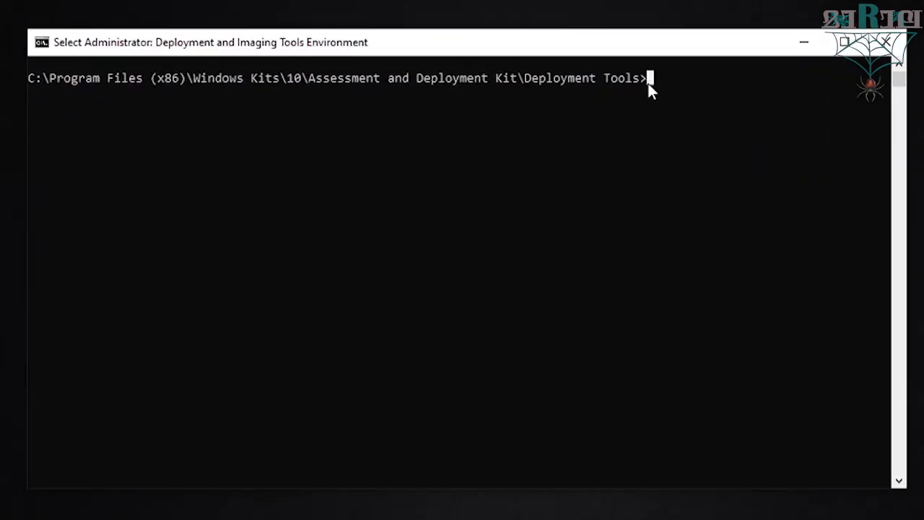
# Step: Display the copype command's usage help and check the computer's system type in the Windows Settings About page
pyautogui.write('copype')
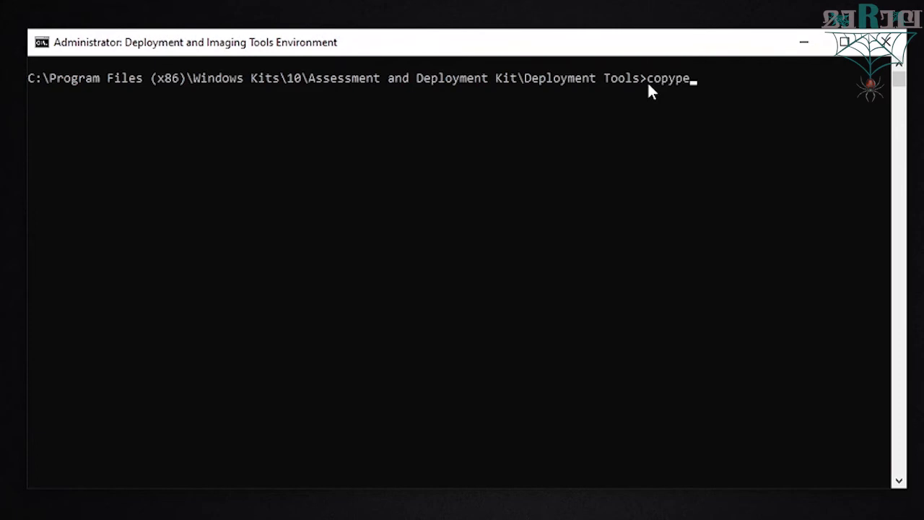
pyautogui.press('Return')
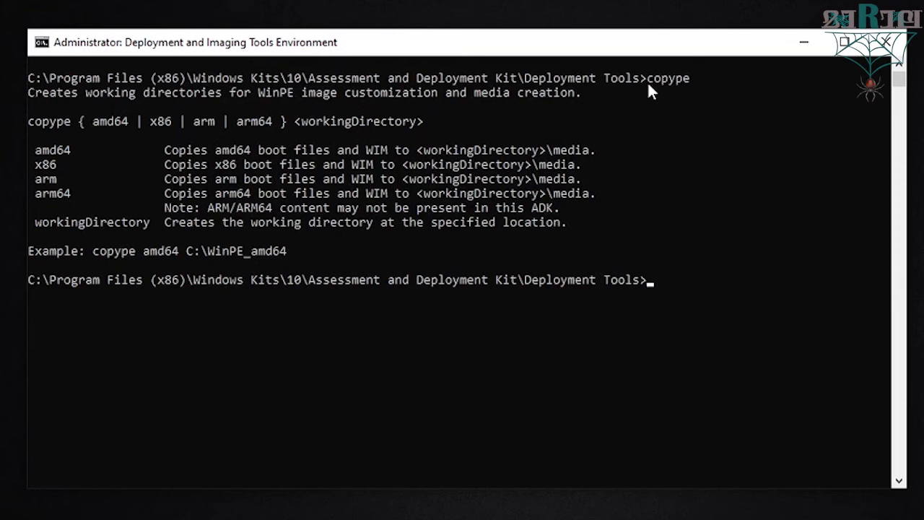
pyautogui.click(547, 507)
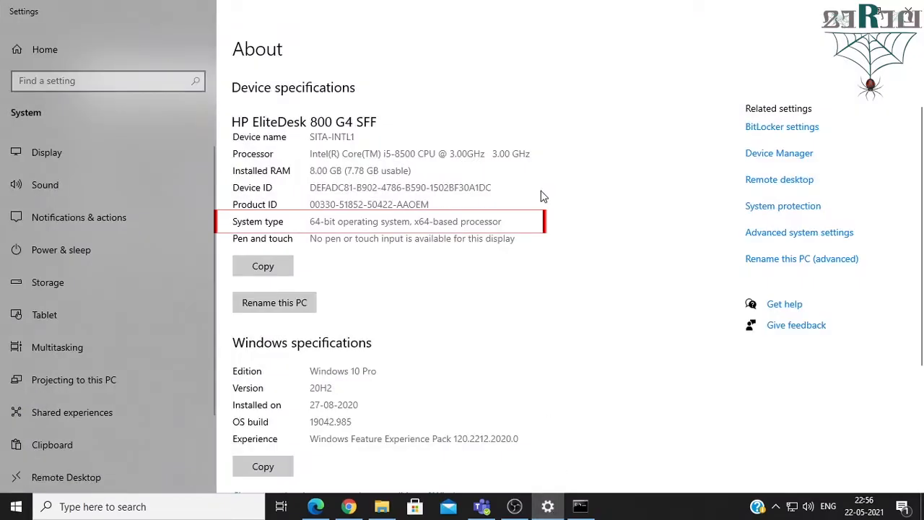
pyautogui.click(846, 11)
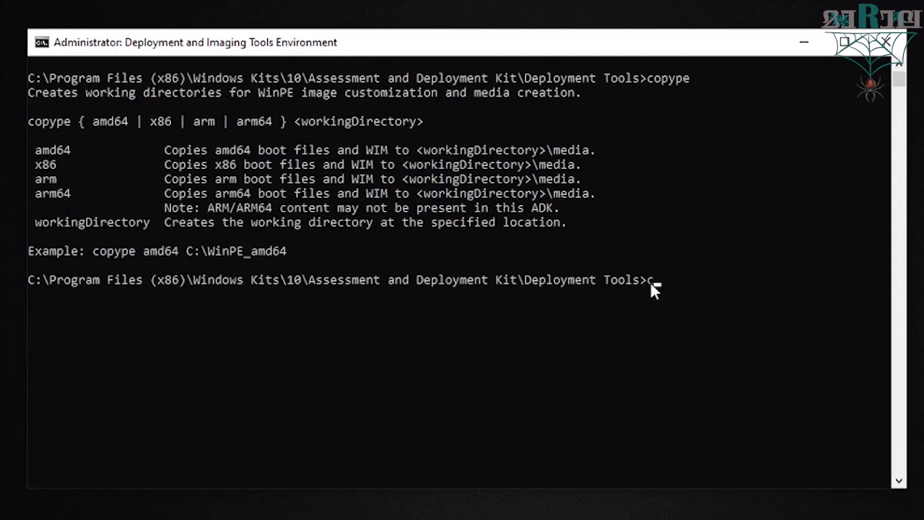
# Step: Create the WinPE working directory by running copype amd64 C:\WinPE, and check the folder on the C: drive in File Explorer
pyautogui.write('pe  amd64 C:\\')
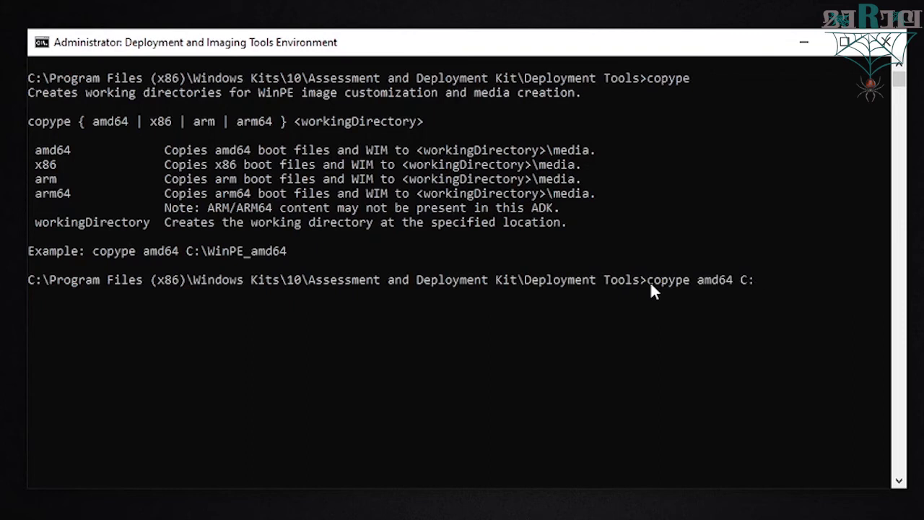
pyautogui.write('WinPE')
pyautogui.press('Return')
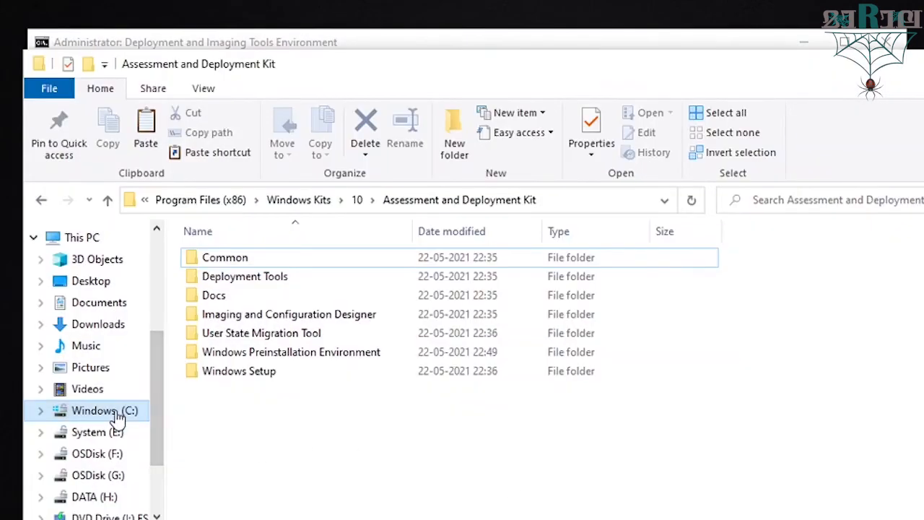
pyautogui.click(118, 417)
pyautogui.doubleClick(239, 434)
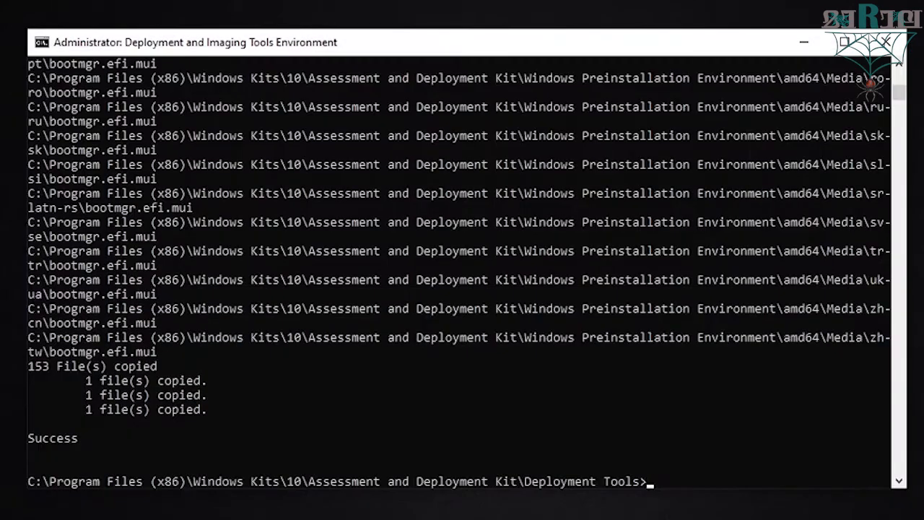
# Step: Display the MakeWinPEMedia usage help in the command window and examine its /ufd and /iso options
pyautogui.write('Makewinpe')
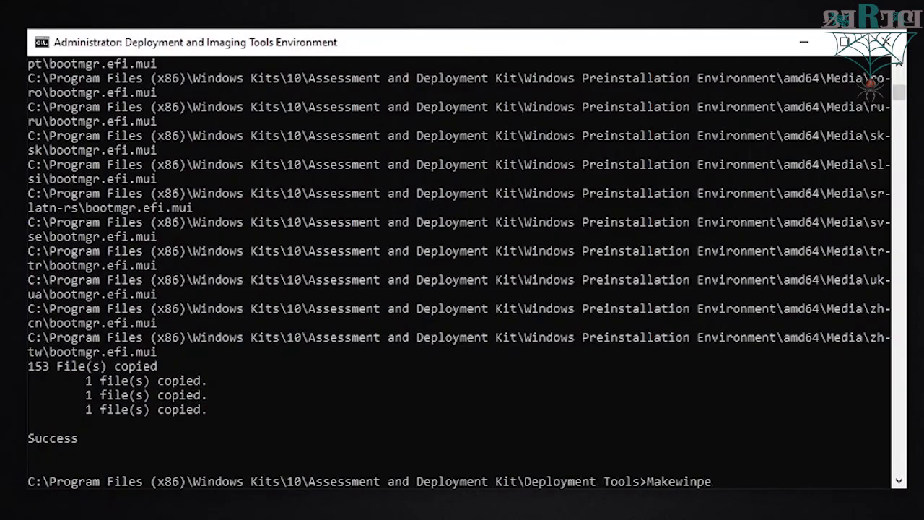
pyautogui.write('Media')
pyautogui.press('Return')
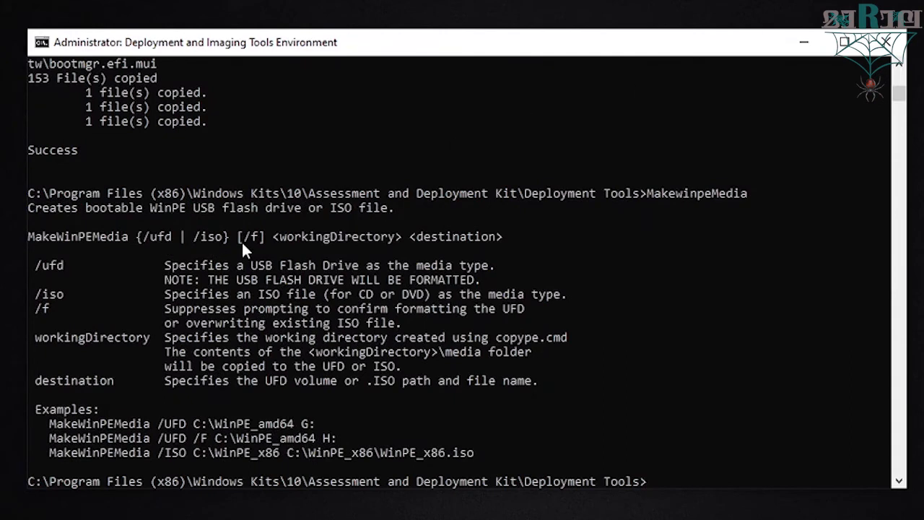
pyautogui.click(152, 239)
pyautogui.moveTo(153, 244); pyautogui.dragTo(169, 242)
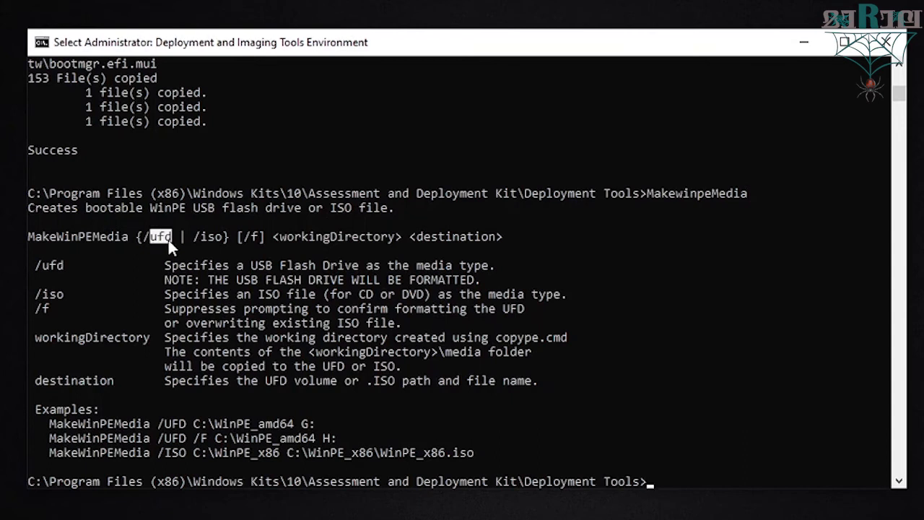
pyautogui.moveTo(194, 239); pyautogui.dragTo(221, 237)
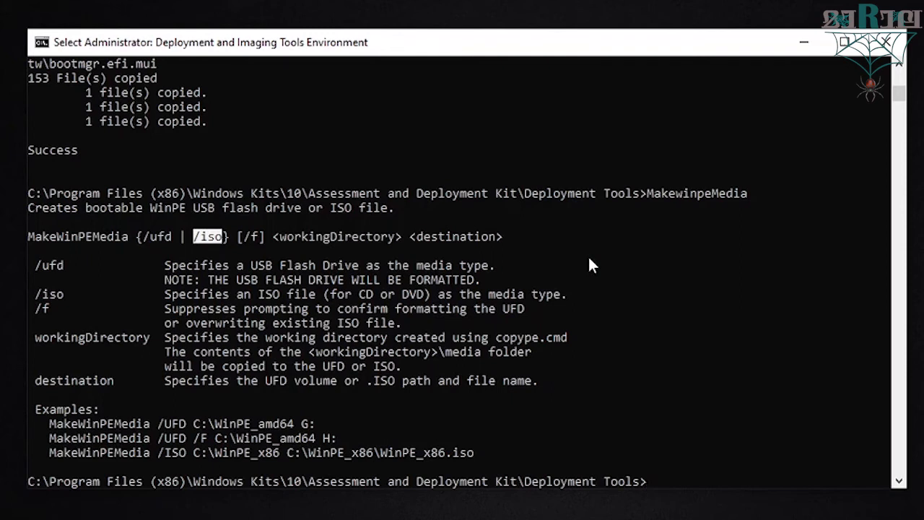
# Step: Create the bootable WinPE flash drive with makewinpemedia /ufd c:\Winpe j: and agree to format the drive
pyautogui.write('makewinpemed')
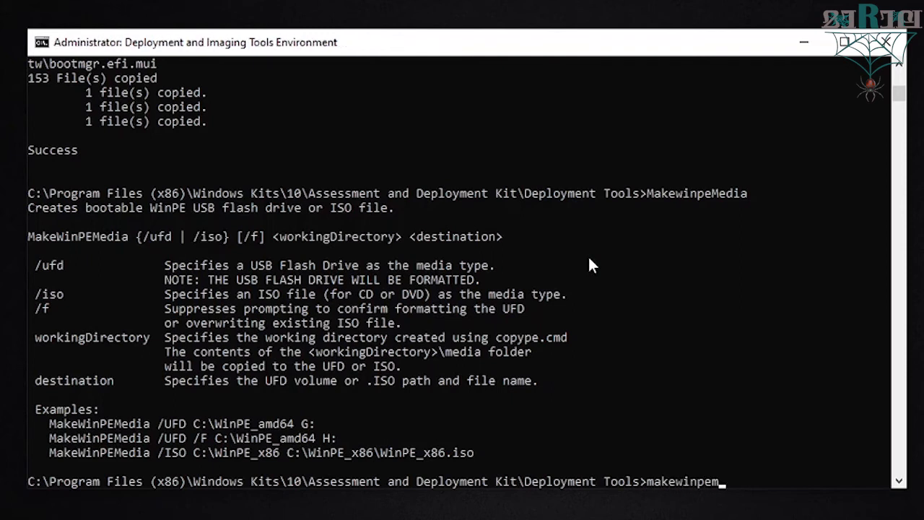
pyautogui.write('ia /ufd c:\\Winpe')
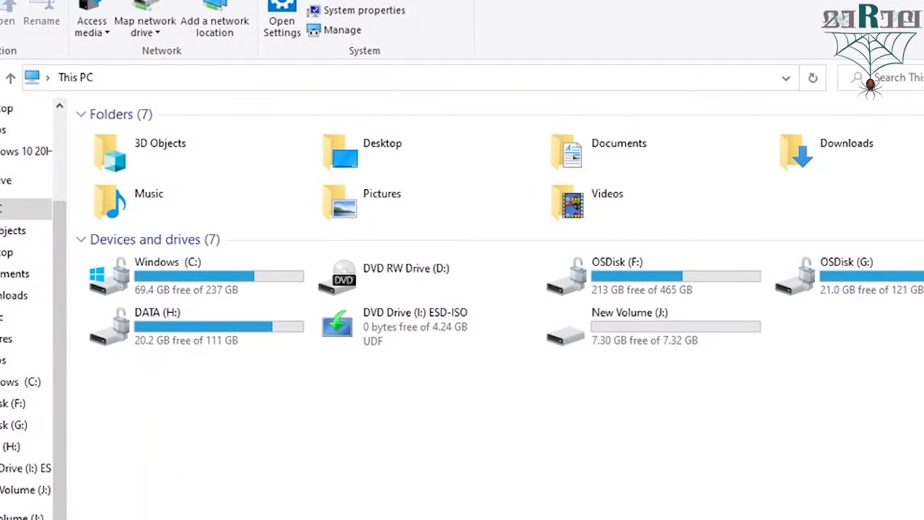
pyautogui.click(693, 331)
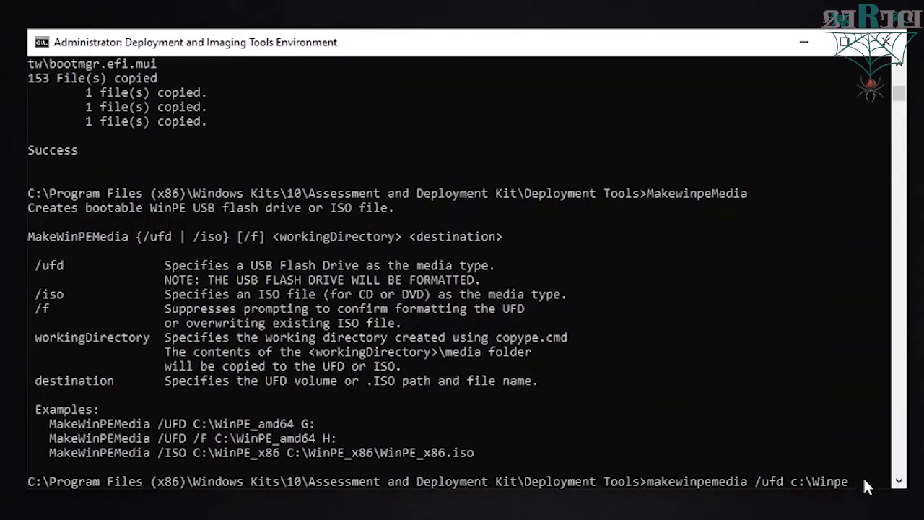
pyautogui.write('j:')
pyautogui.press('Return')
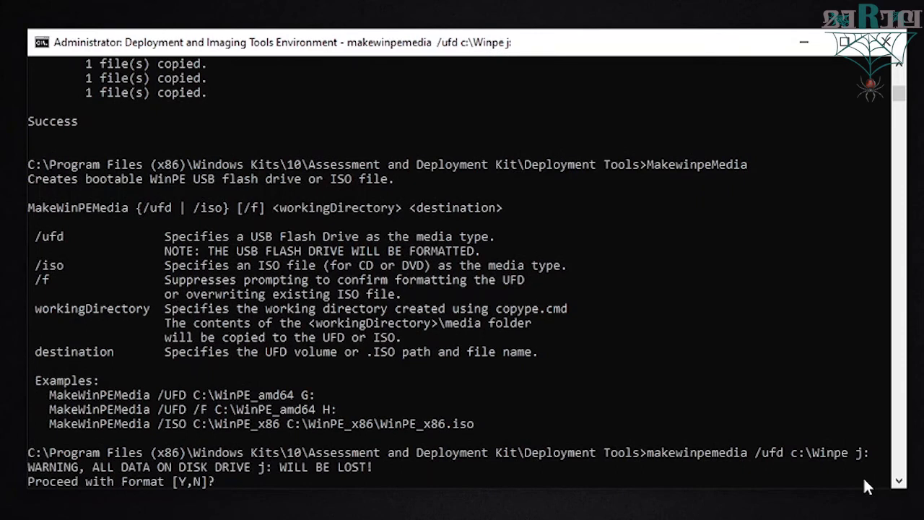
pyautogui.write('Y')
pyautogui.press('Return')
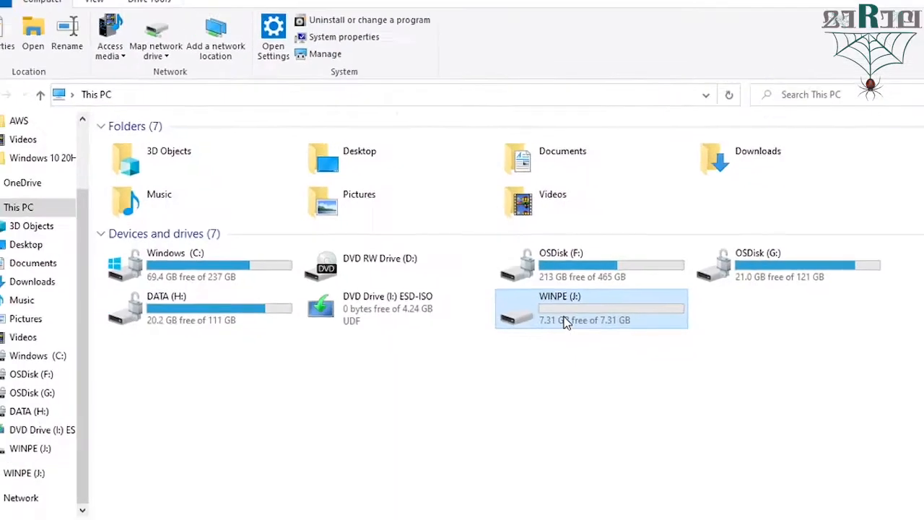
# Step: Open the WINPE (J:) drive in File Explorer and look through the files copied to it
pyautogui.doubleClick(563, 320)
pyautogui.scroll(-6, 473, 307)
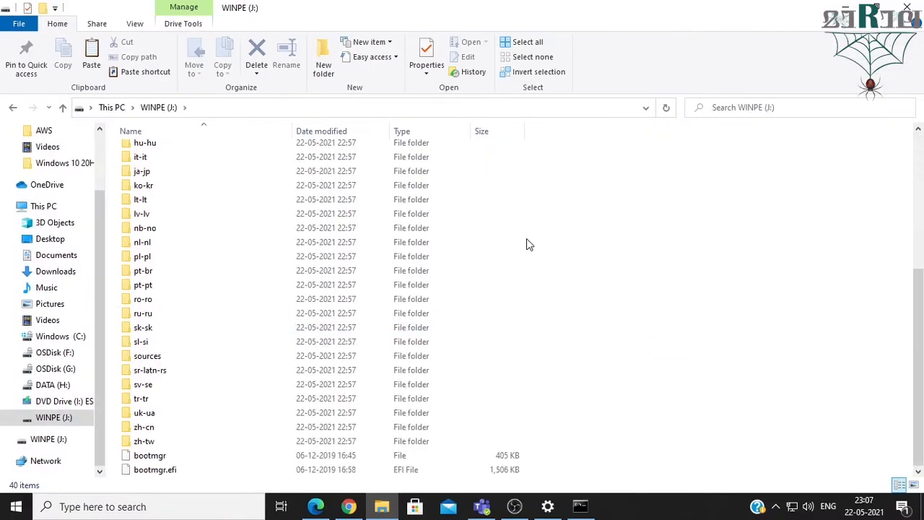
pyautogui.scroll(6, 526, 244)
pyautogui.click(12, 107)
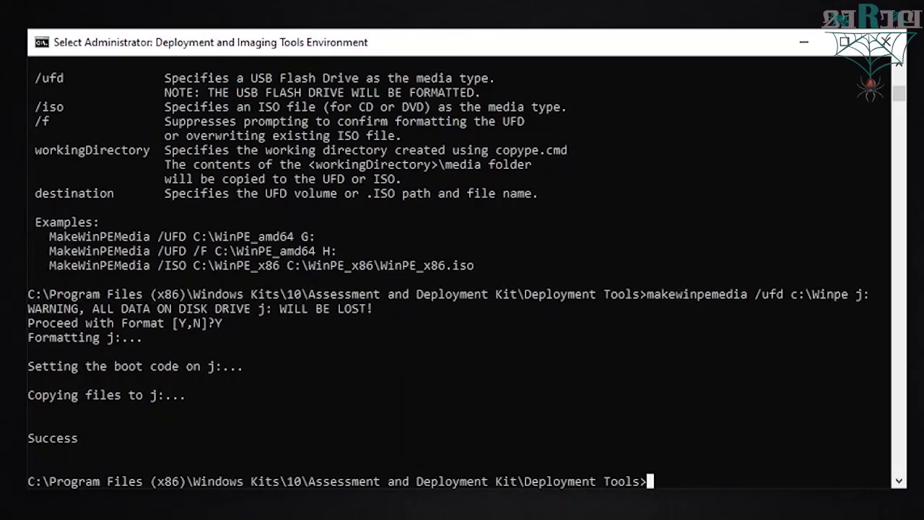
# Step: Create a WinPE ISO file by running makewinpemedia /iso c:\winpe C:\winpe\WinPE.iso in the command window
pyautogui.press('Escape')
pyautogui.write('makewinpemedia /iso c')
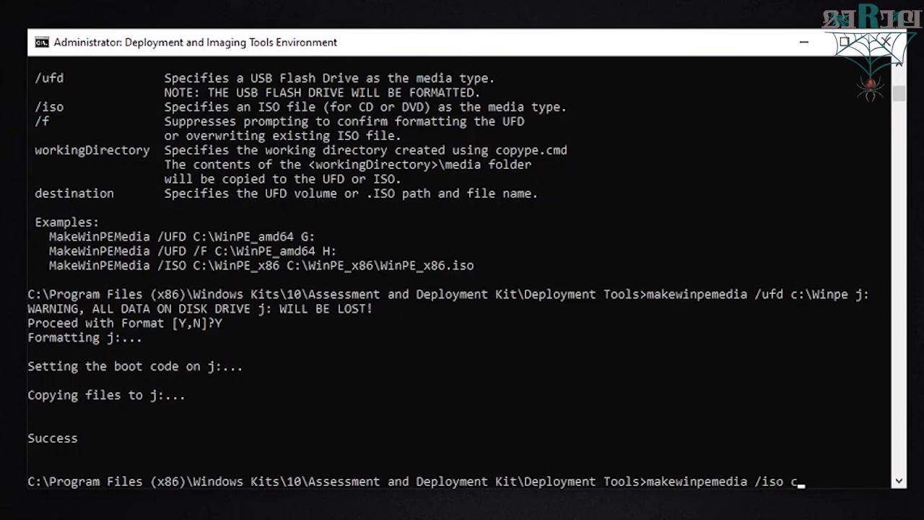
pyautogui.write(':\\winpe C:\\')
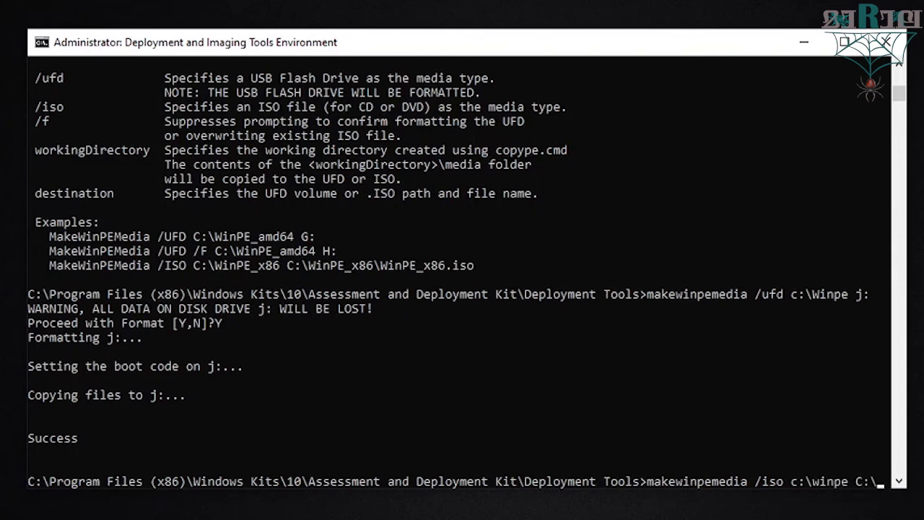
pyautogui.write('winpe')
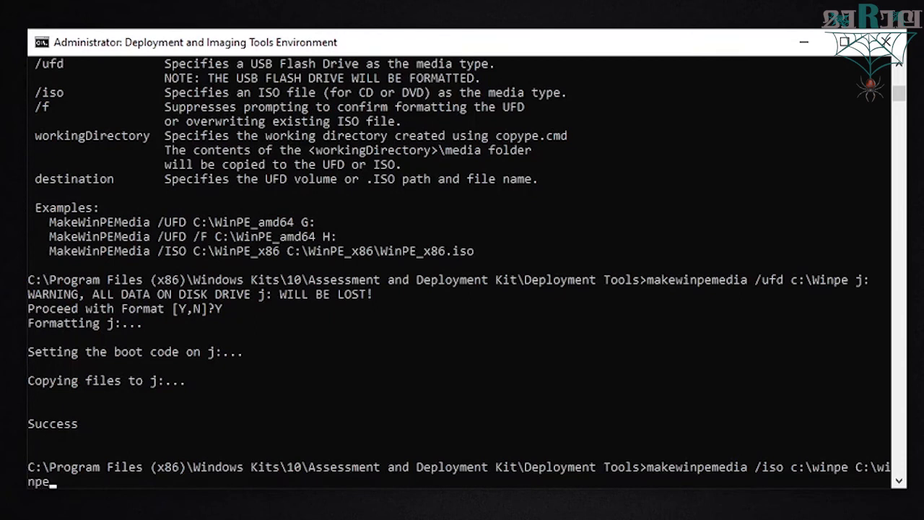
pyautogui.write('\\WinPE.iso')
pyautogui.press('Return')
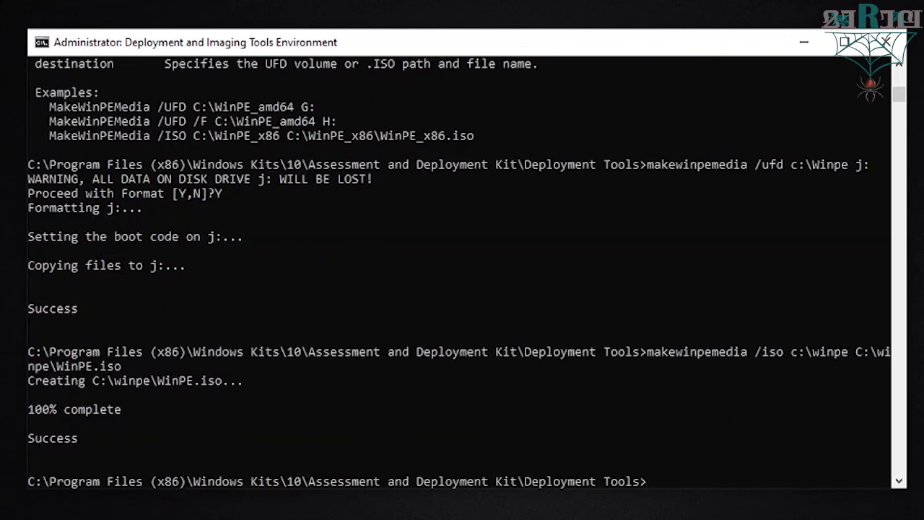
# Step: Copy the WinPE disc image from the WinPE folder on drive C: to the Ventoy (E:) drive in File Explorer
pyautogui.click(382, 506)
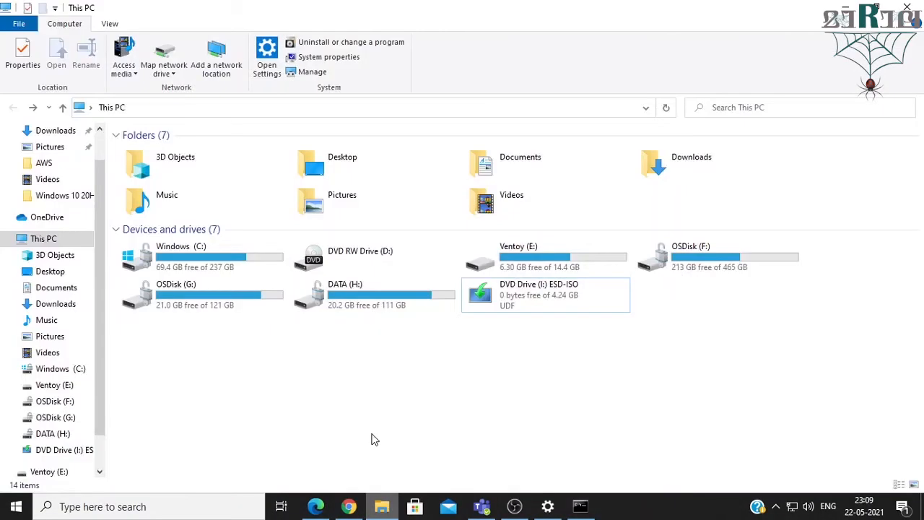
pyautogui.doubleClick(187, 250)
pyautogui.doubleClick(175, 278)
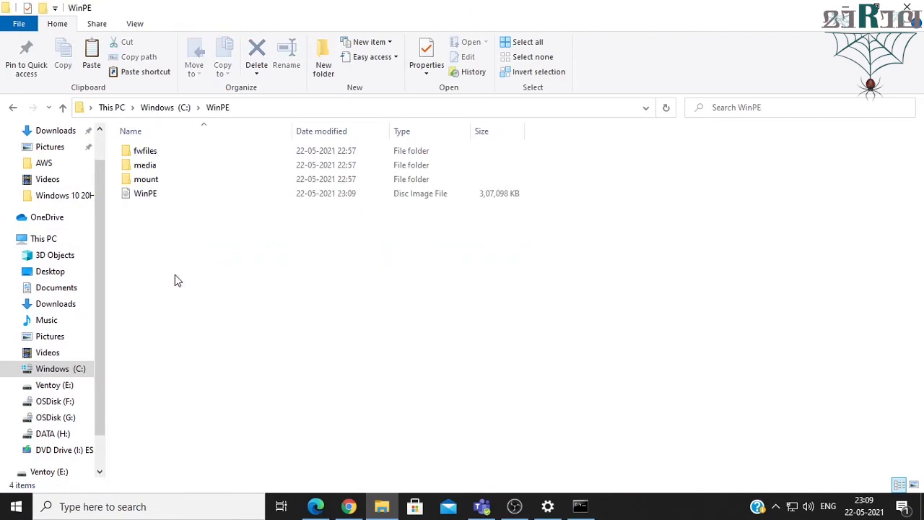
pyautogui.click(151, 201)
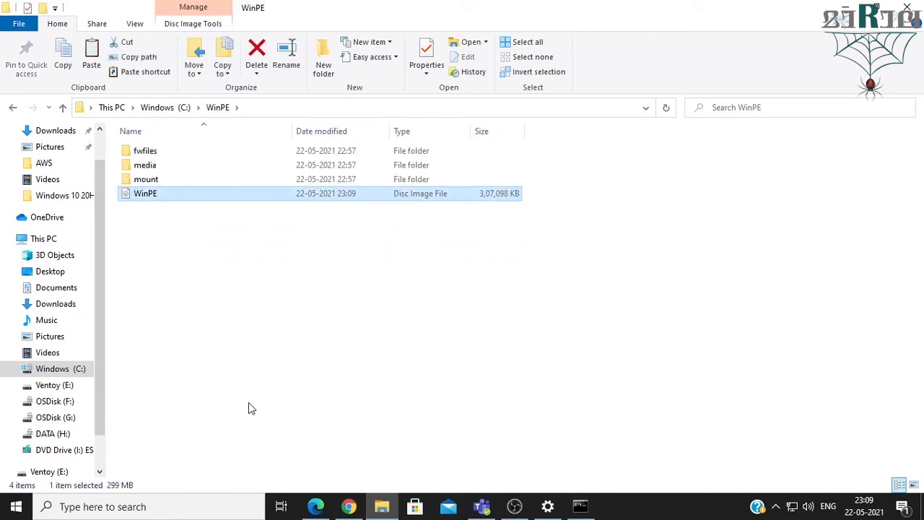
pyautogui.click(66, 385)
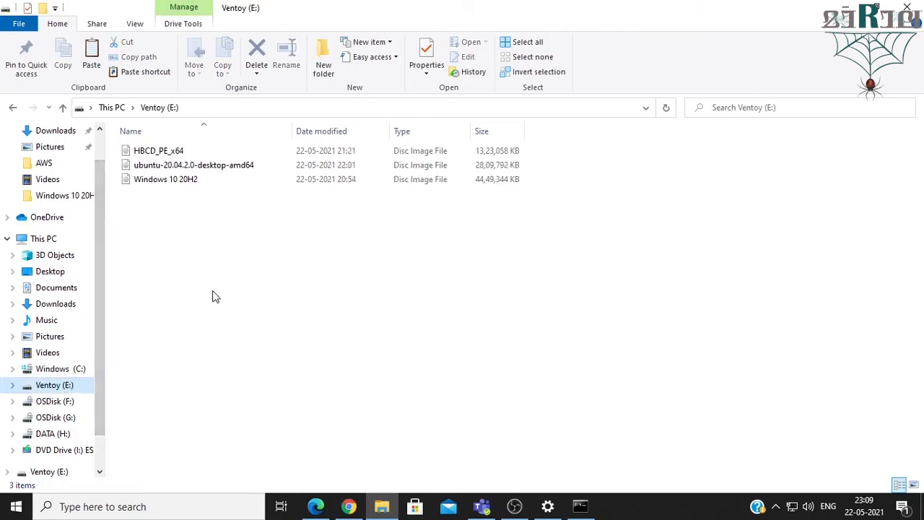
pyautogui.rightClick(162, 228)
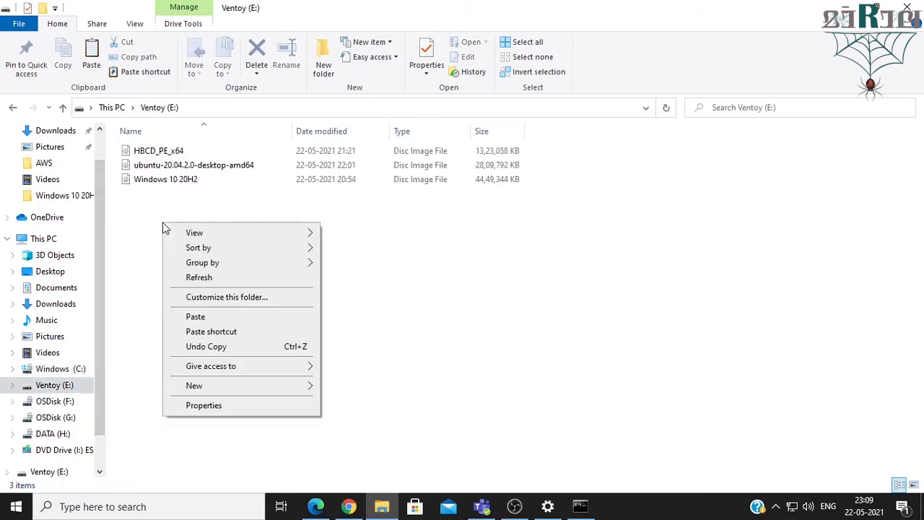
pyautogui.click(216, 318)
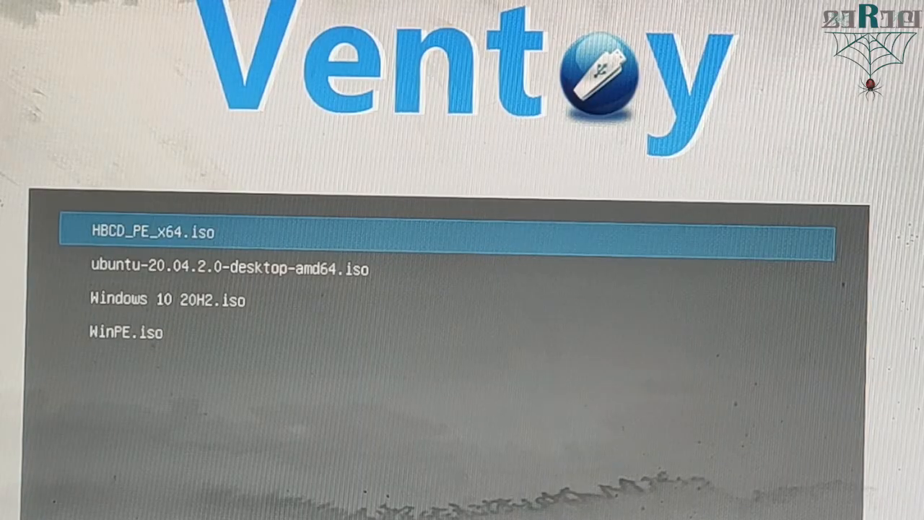
# Step: Choose WinPE.iso in the Ventoy boot menu and boot the computer from it
pyautogui.press('Down')
pyautogui.press('Down')
pyautogui.press('Down')
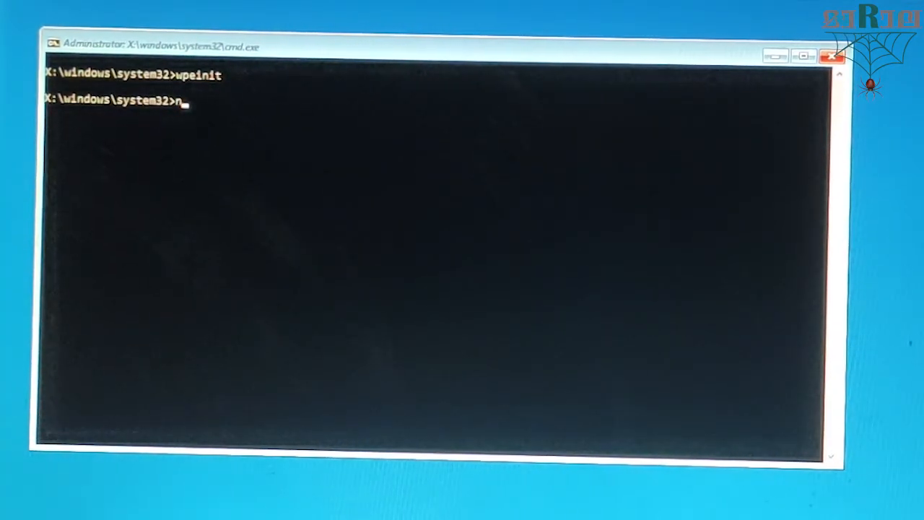
# Step: Start Notepad from the WinPE command prompt and browse the drives under This PC through its Open dialog
pyautogui.write('d')
pyautogui.press('Return')
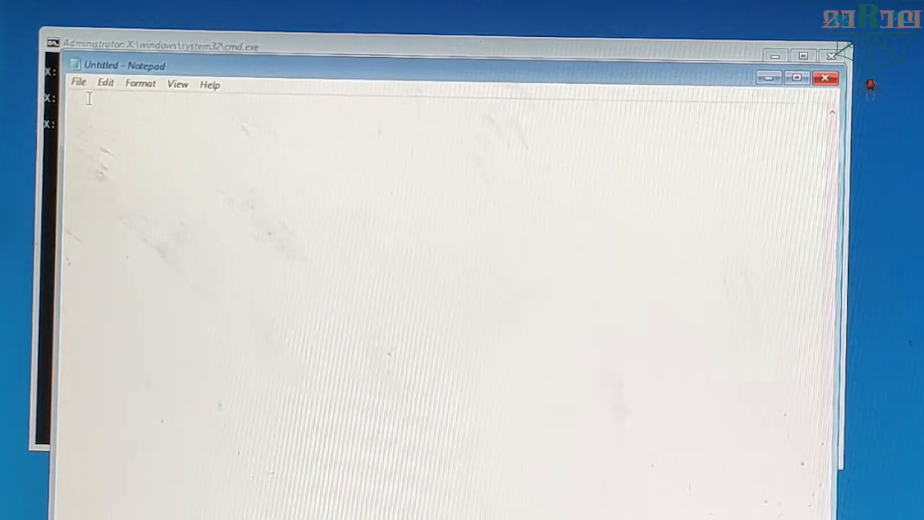
pyautogui.click(78, 84)
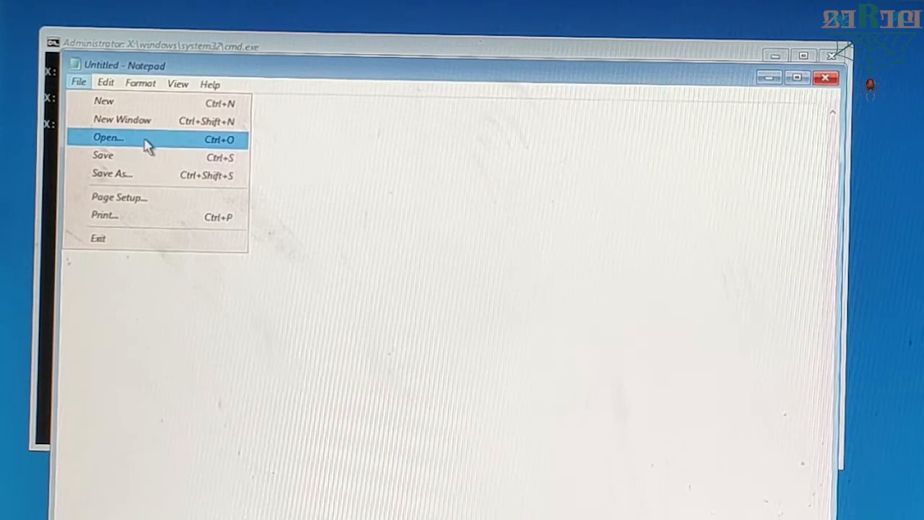
pyautogui.click(148, 139)
pyautogui.doubleClick(365, 179)
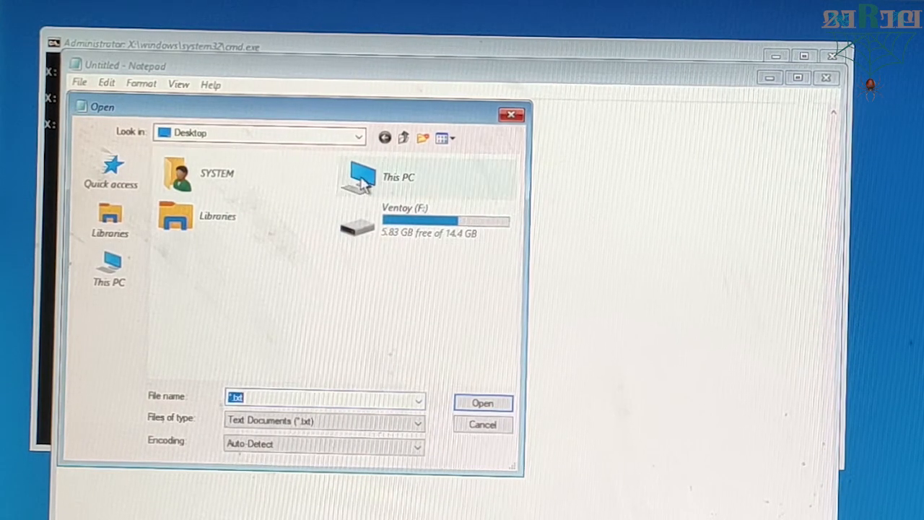
pyautogui.scroll(-5, 256, 314)
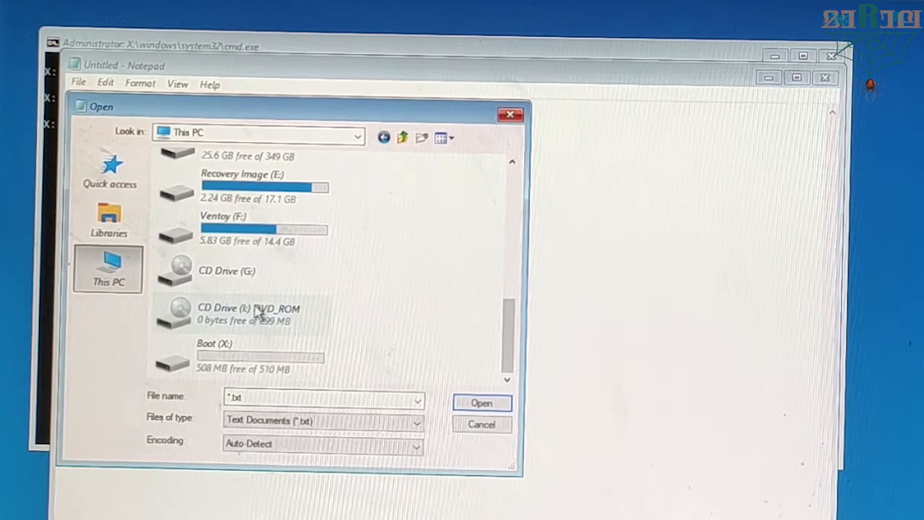
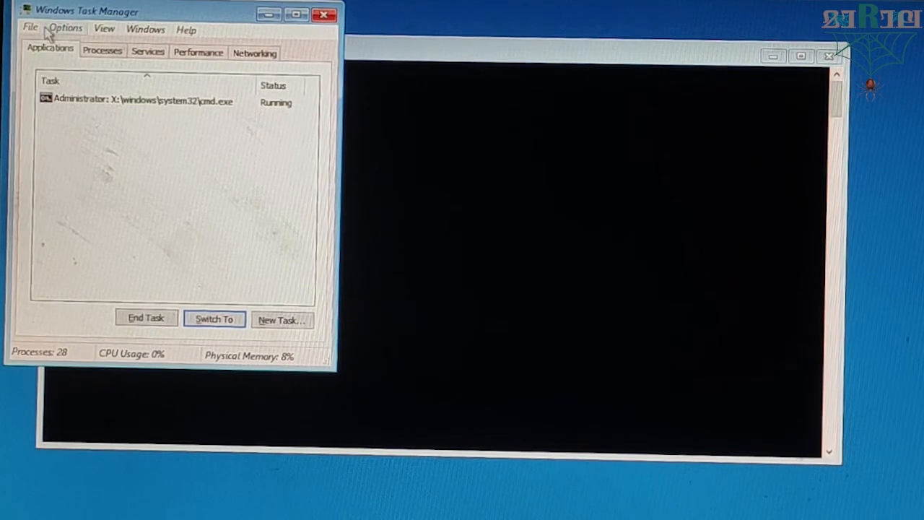
# Step: Bring up the dialog for running a new task from Windows Task Manager
pyautogui.click(29, 27)
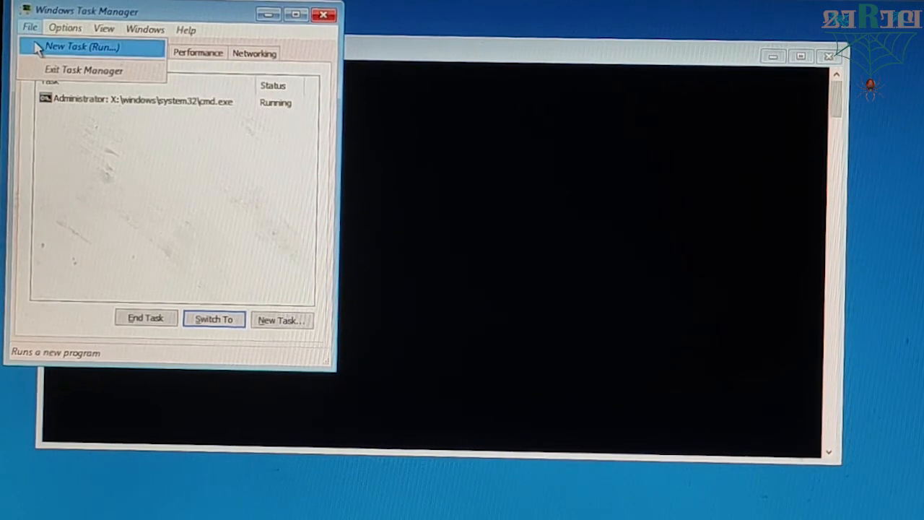
pyautogui.click(39, 48)
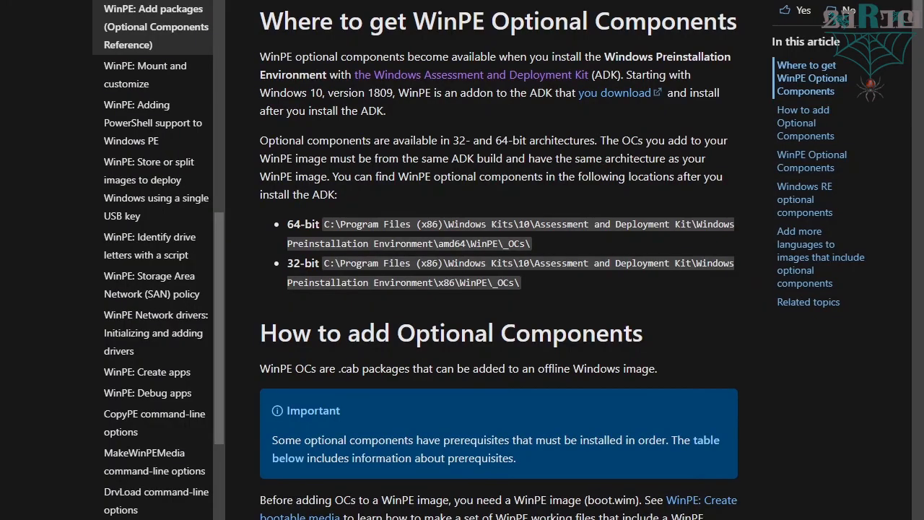
# Step: Read through the WinPE Optional Components (OC) Reference page, covering how to add packages and the table of available components
pyautogui.scroll(3, 398, 236)
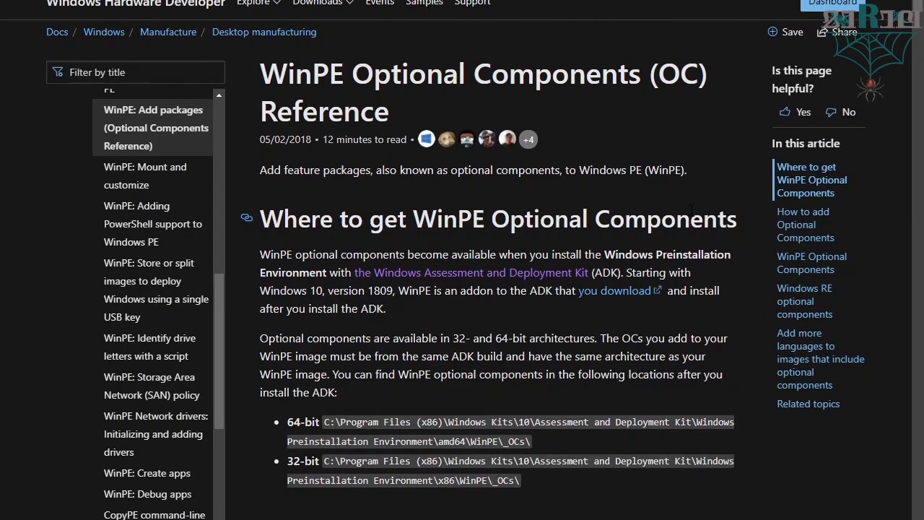
pyautogui.scroll(-7, 691, 211)
pyautogui.scroll(-4, 690, 211)
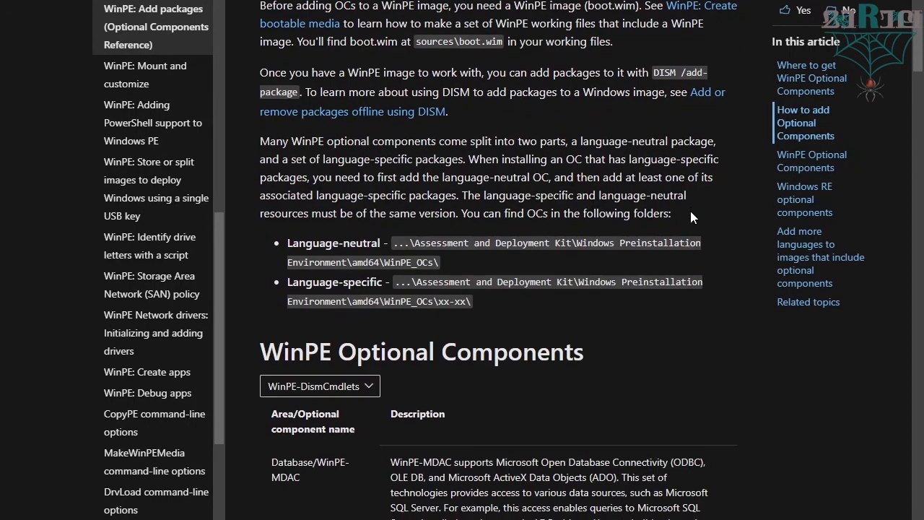
pyautogui.scroll(-5, 759, 363)
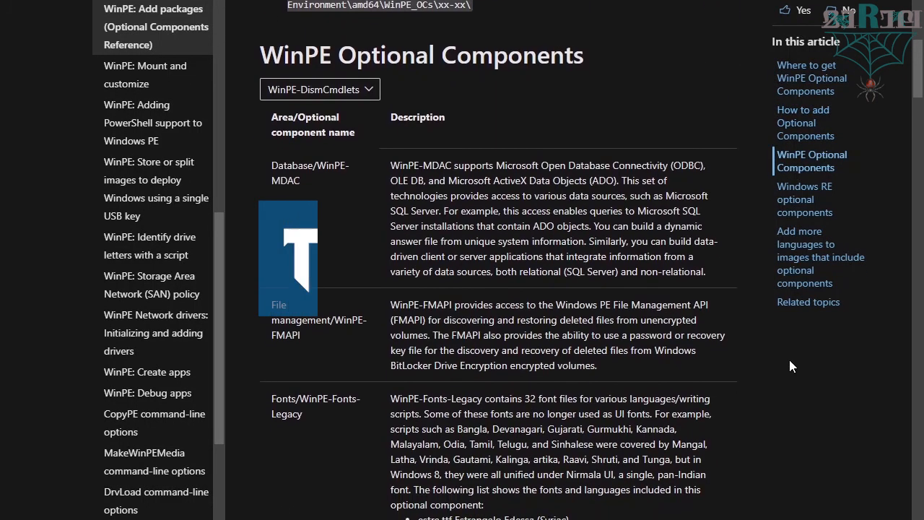
pyautogui.scroll(-5, 330, 184)
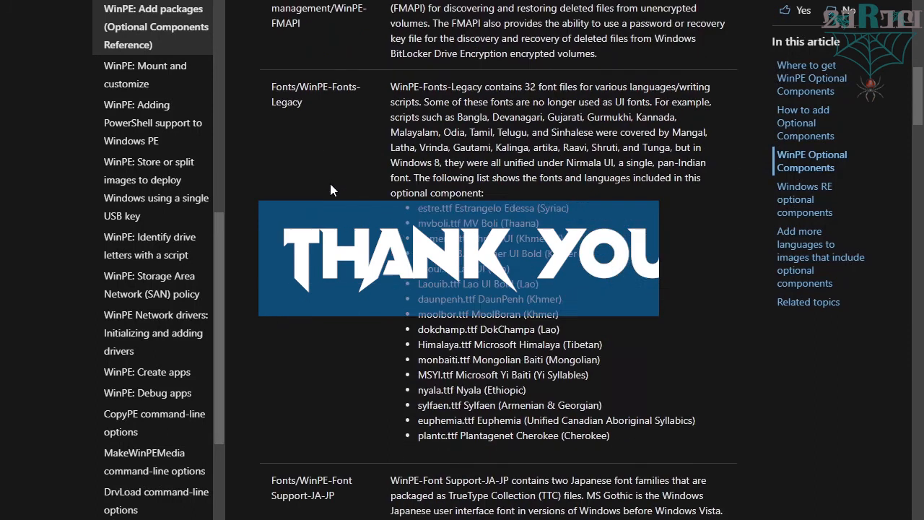
pyautogui.scroll(-18, 335, 191)
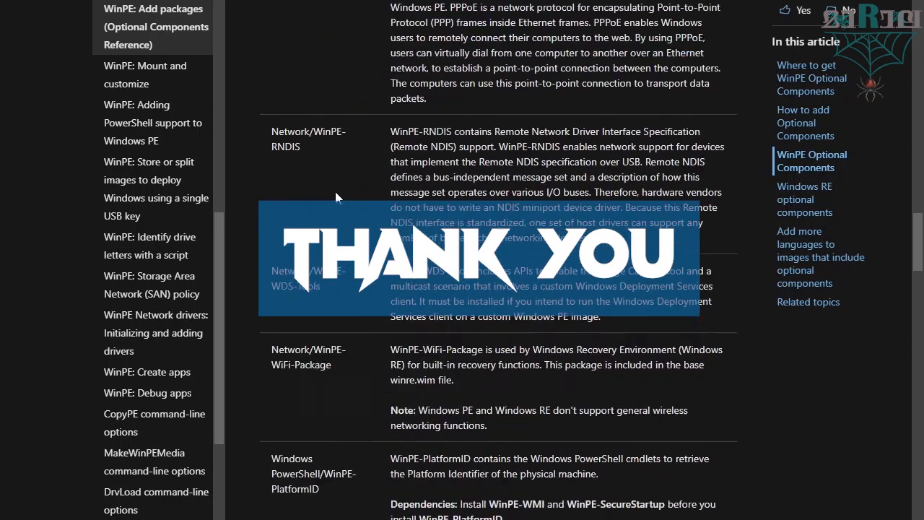